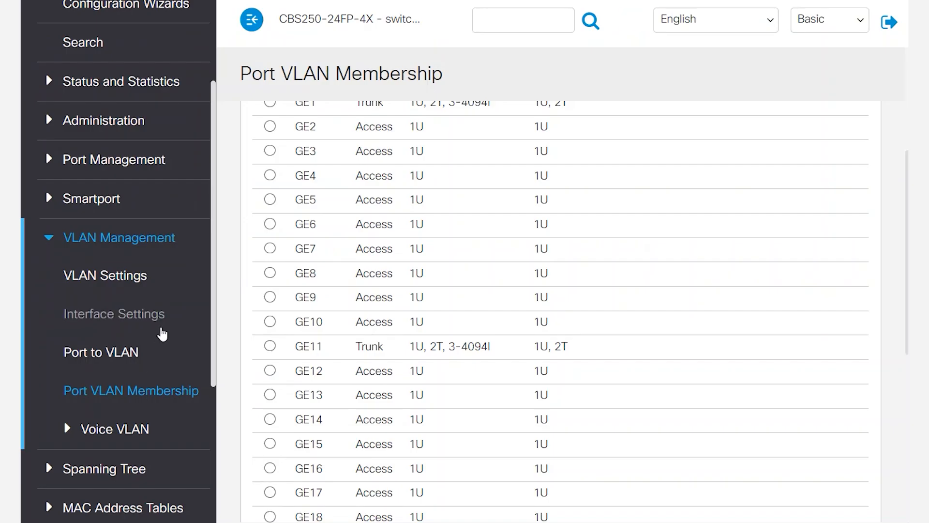
Step: Create an IPv4-based ACL named Guest_WiFi in the switch's access control settings
scroll(159, 332, "down", 4)
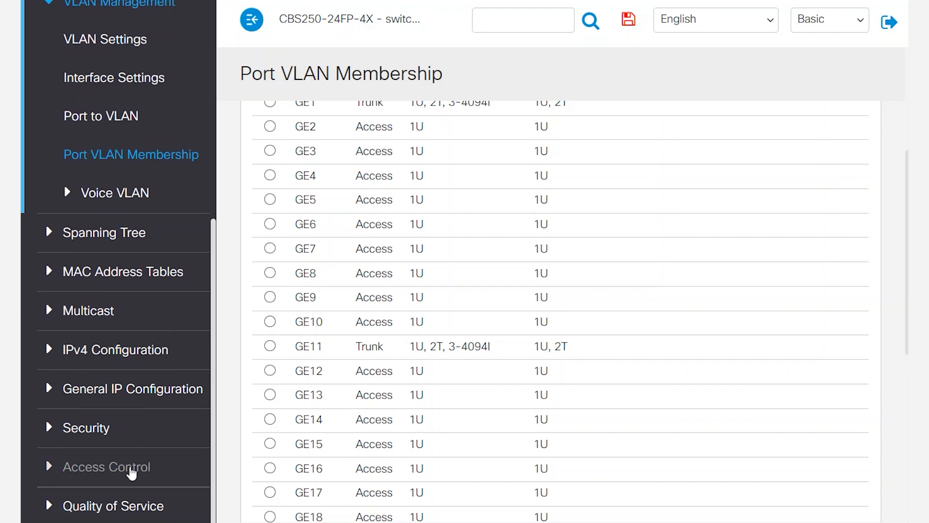
left_click(131, 473)
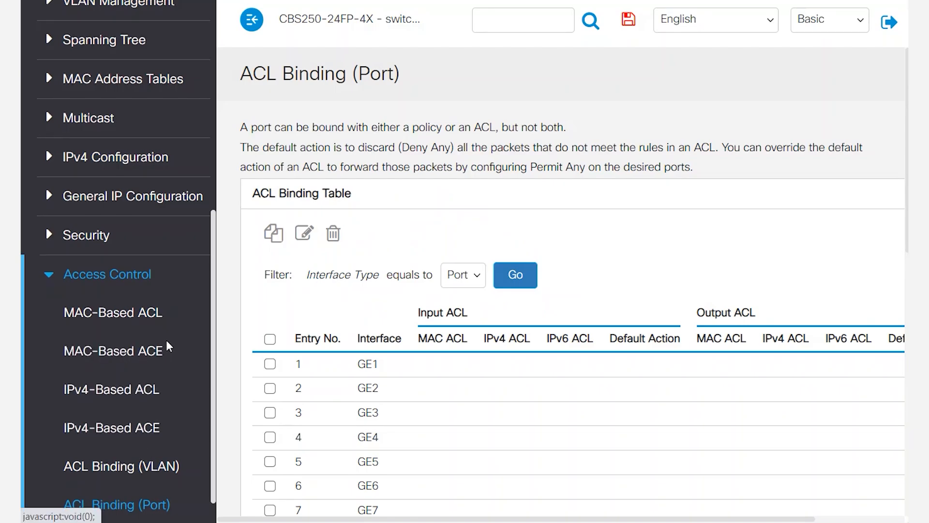
left_click(111, 357)
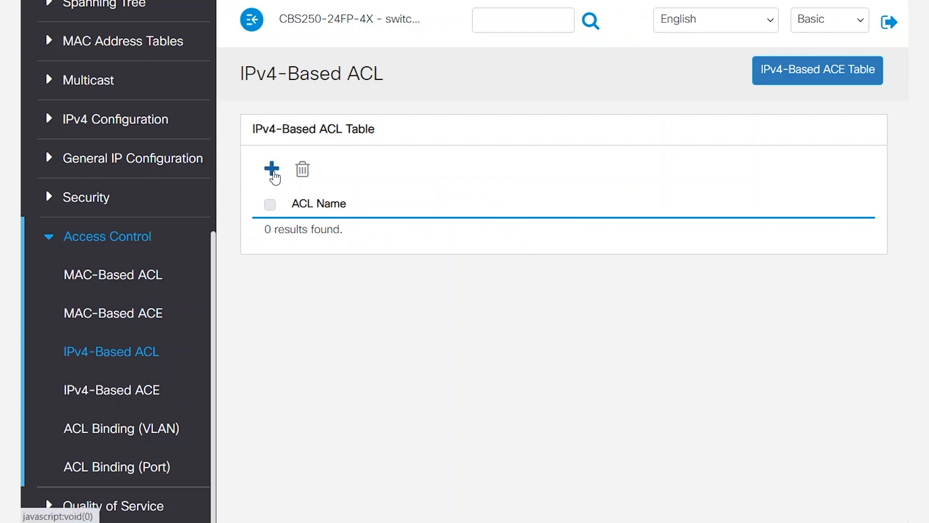
left_click(271, 169)
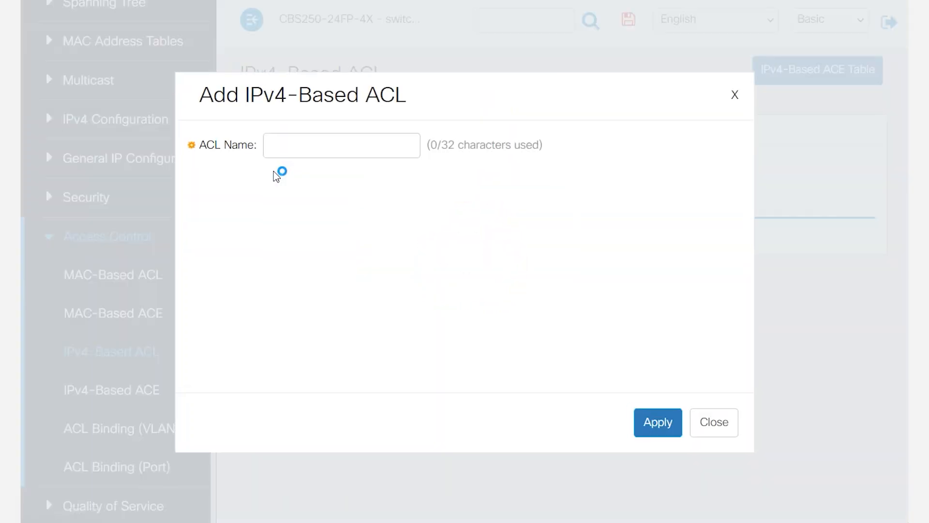
left_click(282, 146)
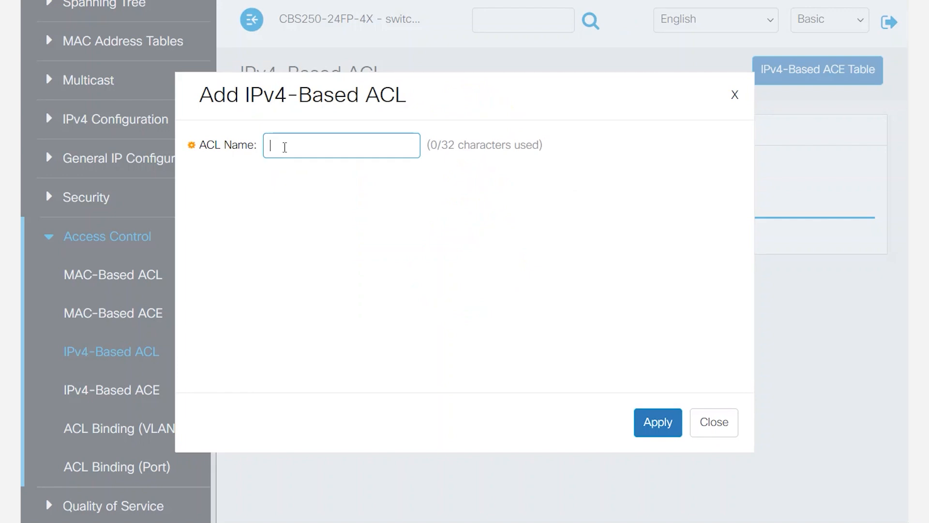
type("Guest_WiFi")
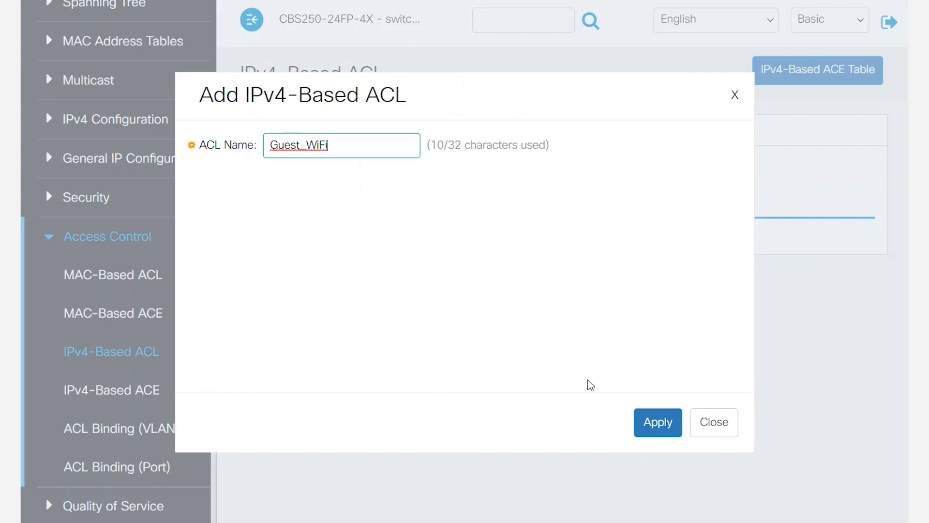
left_click(655, 423)
left_click(713, 425)
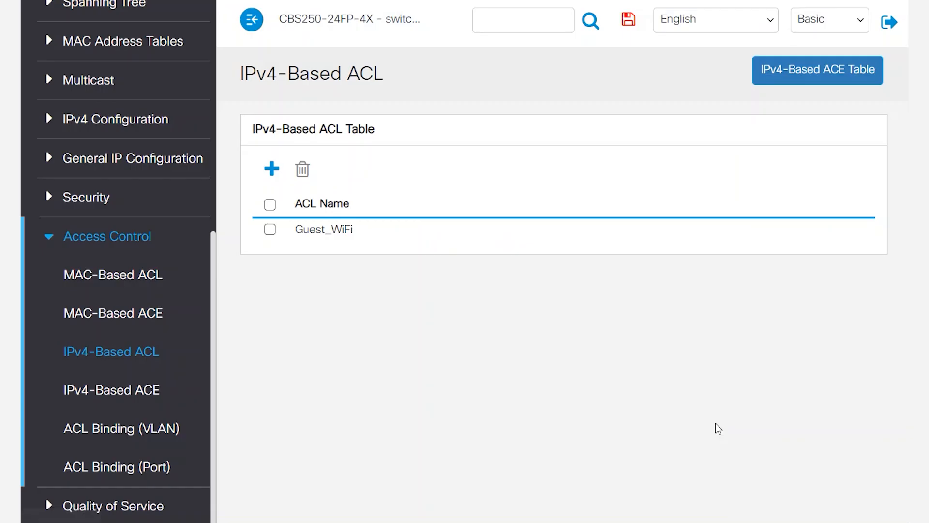
Step: Start a new IPv4-based ACE for the Guest_WiFi ACL with priority 1 and the Deny action
left_click(138, 392)
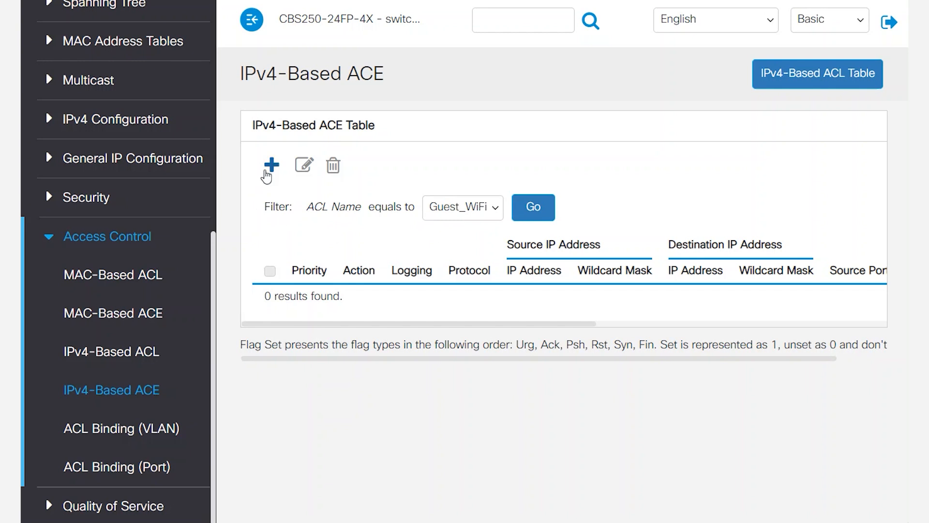
left_click(271, 165)
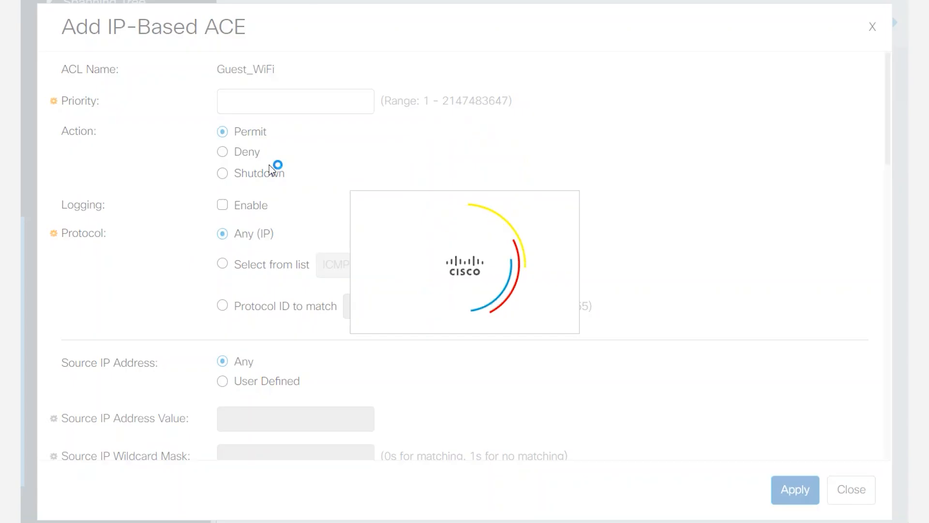
left_click(240, 100)
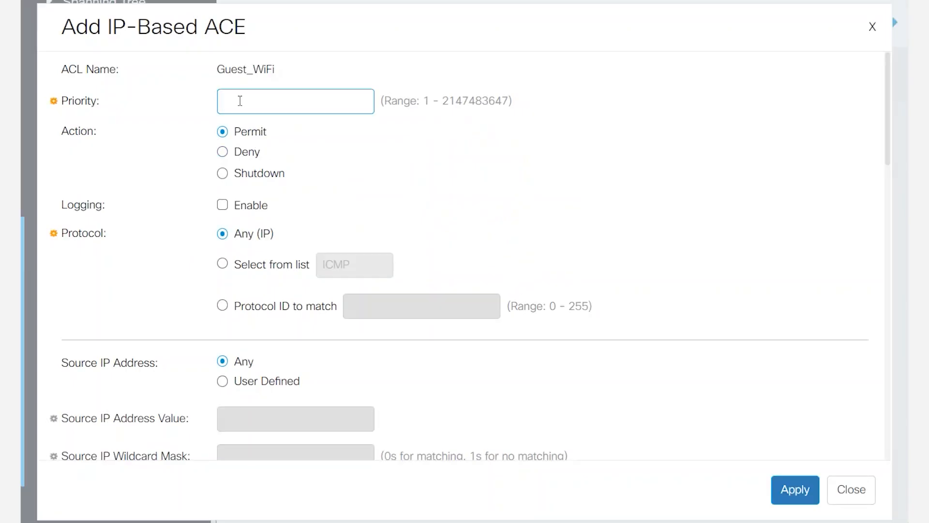
type("1")
left_click(223, 152)
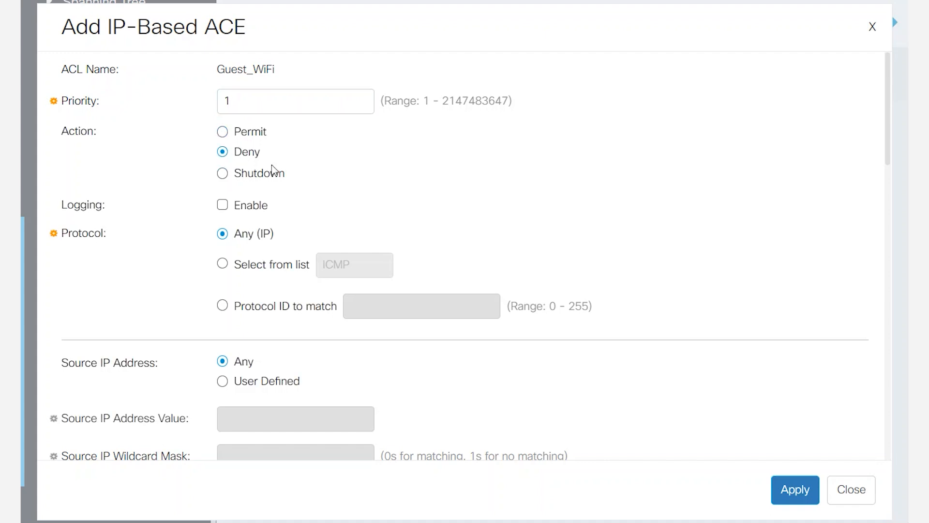
Step: Set the rule's source to the user-defined address 192.168.2.0 with wildcard mask 0.0.0.255
left_click(223, 382)
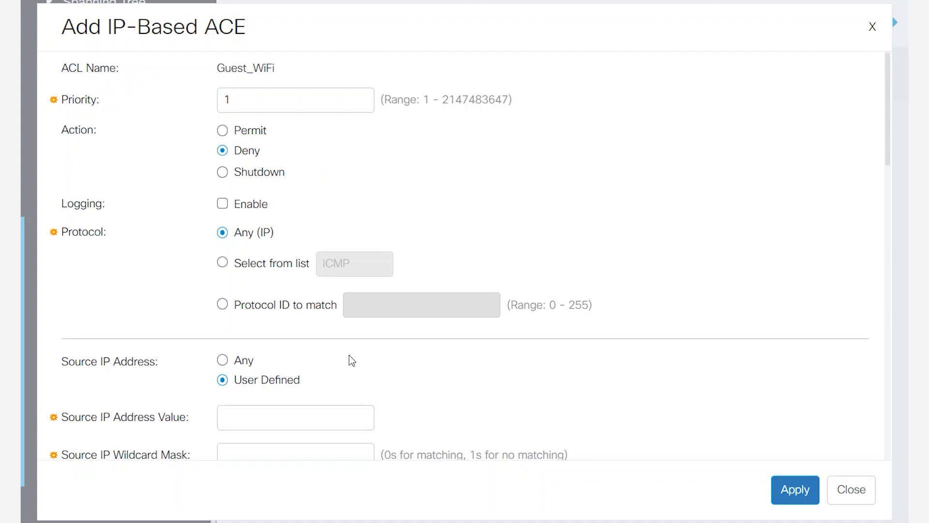
scroll(298, 320, "down", 5)
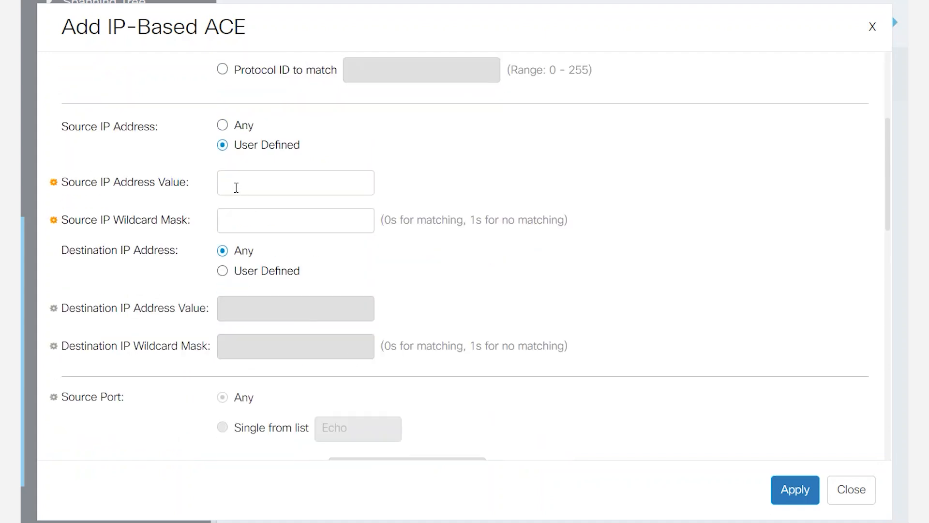
left_click(237, 187)
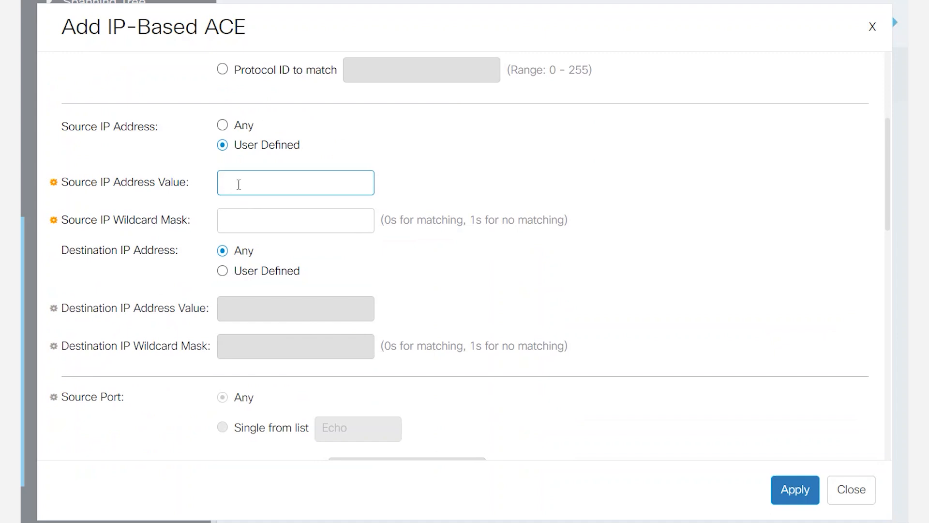
type("192.168.2.0")
left_click(252, 219)
type("0.0.0.255")
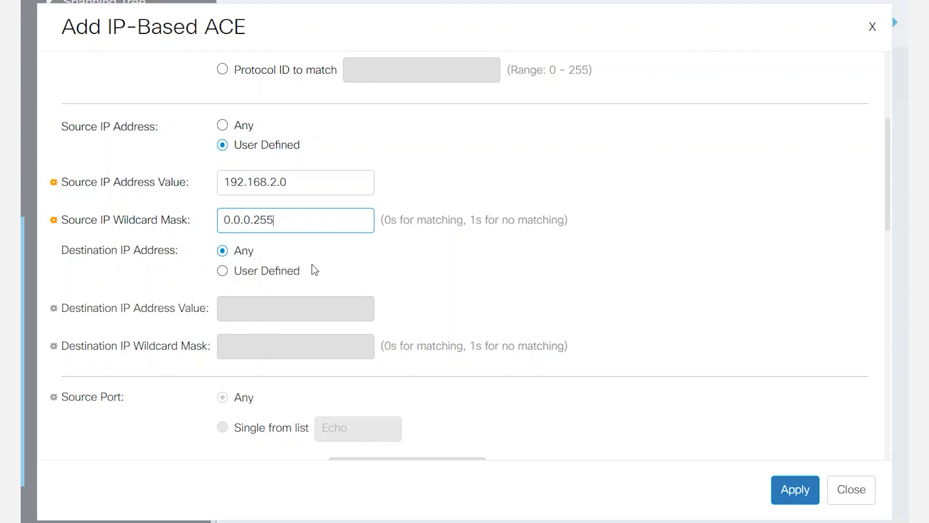
Step: Set the rule's destination to user-defined address 192.168.89.0 with wildcard mask 0.0.0.255, and apply the ACE
left_click(222, 271)
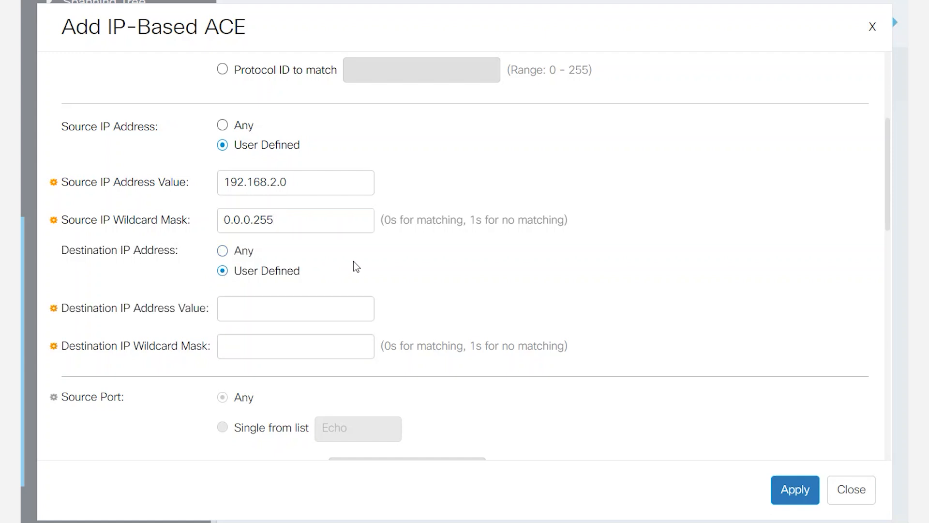
left_click(240, 310)
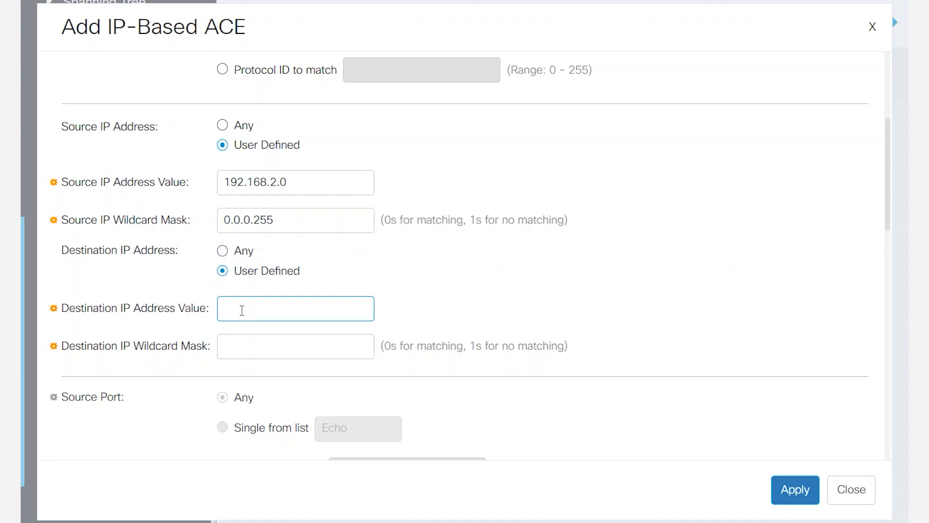
type("192.168.89.0")
left_click(247, 345)
type("0.0")
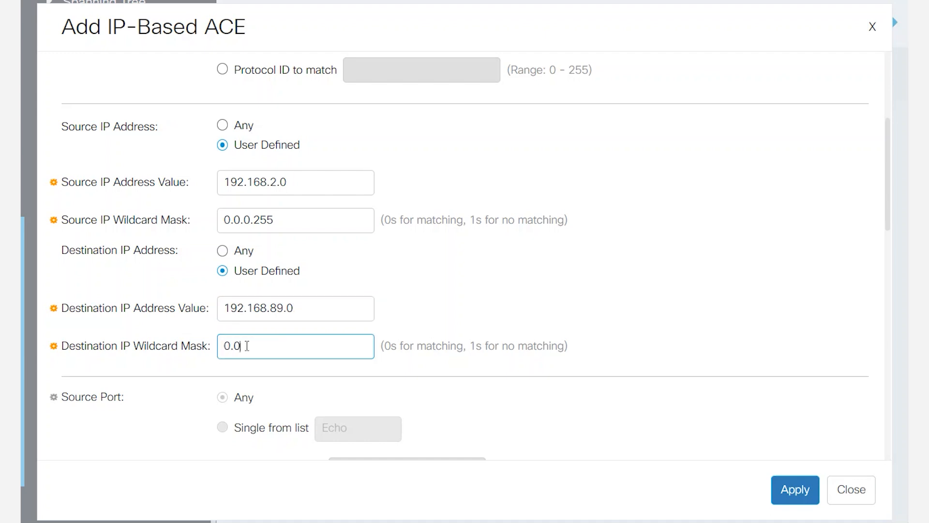
type(".0.255")
scroll(644, 385, "down", 2)
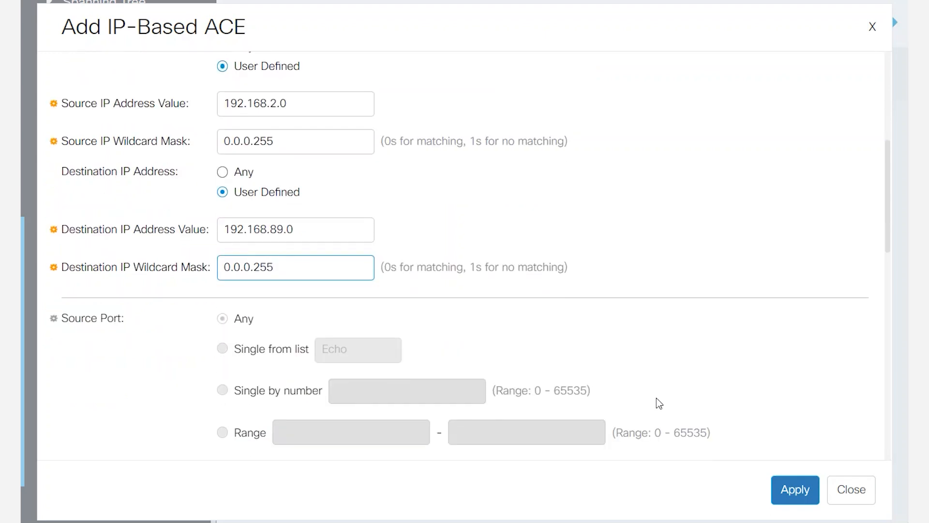
left_click(790, 493)
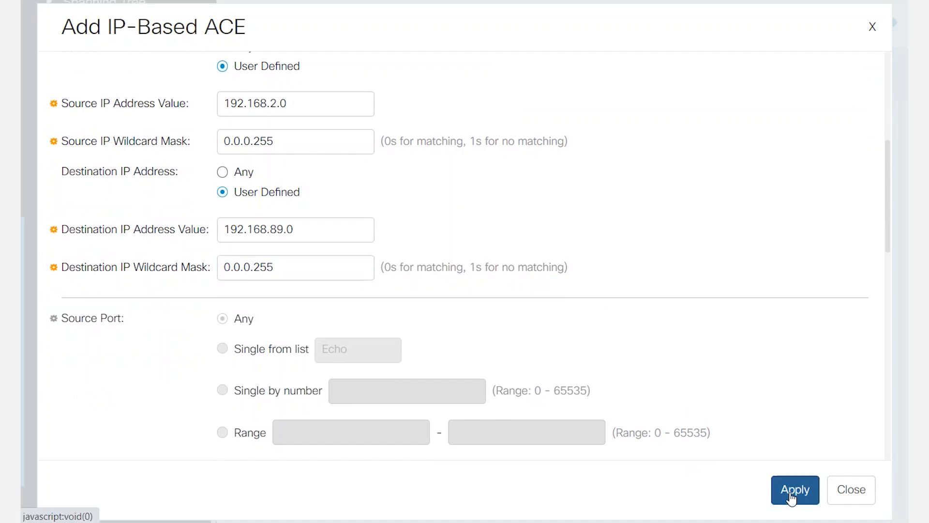
left_click(849, 491)
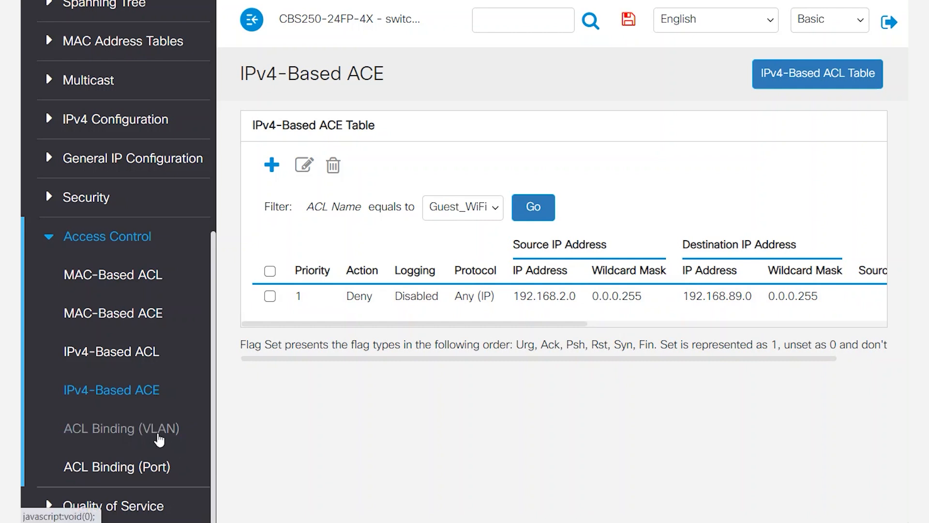
Step: Bind the Guest_WiFi IPv4-based ACL to VLAN 2 with Permit Any as the default action
left_click(153, 435)
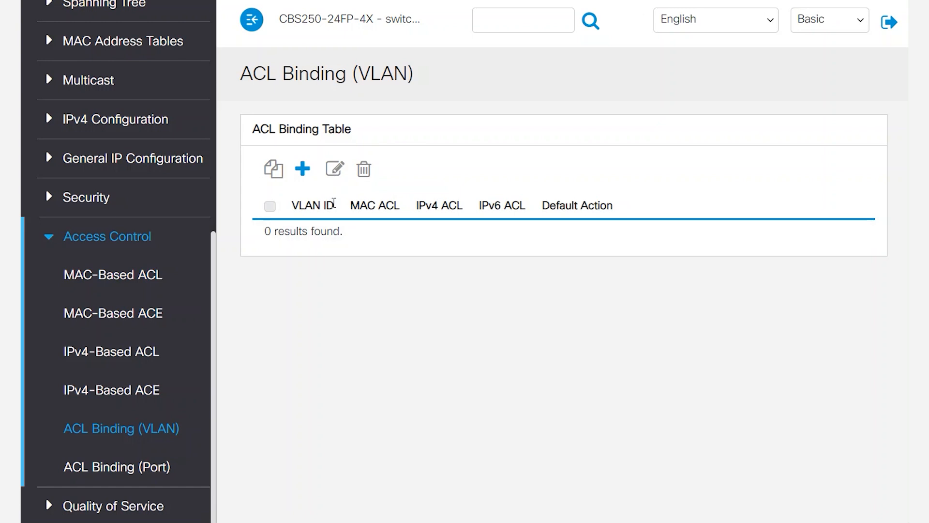
left_click(303, 170)
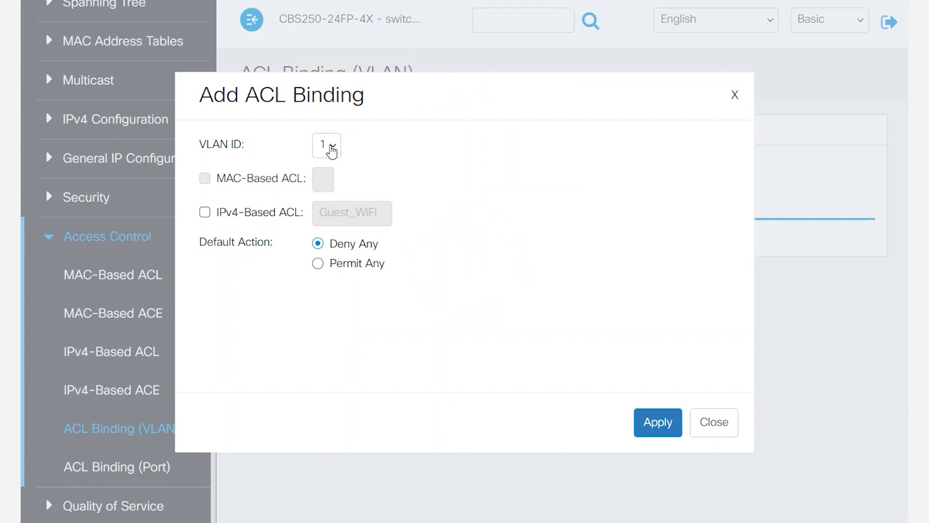
left_click(330, 147)
left_click(331, 179)
left_click(205, 213)
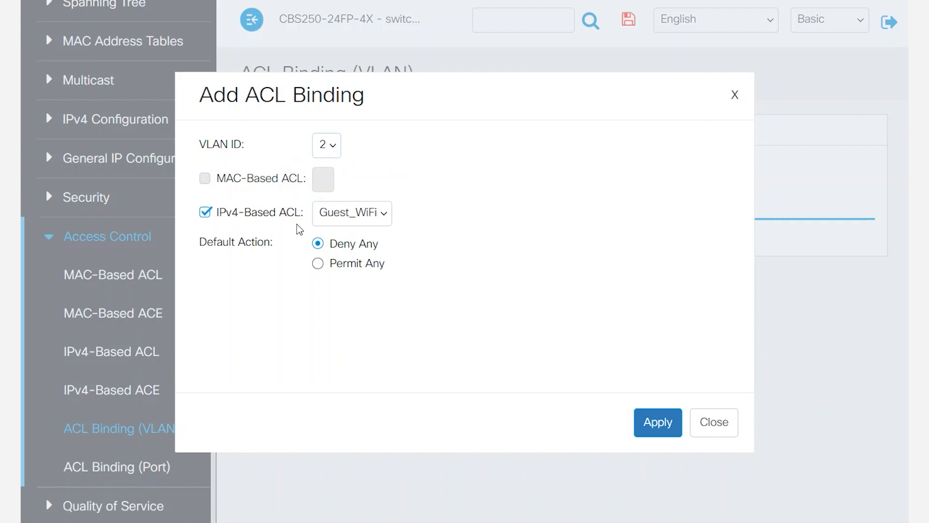
left_click(318, 264)
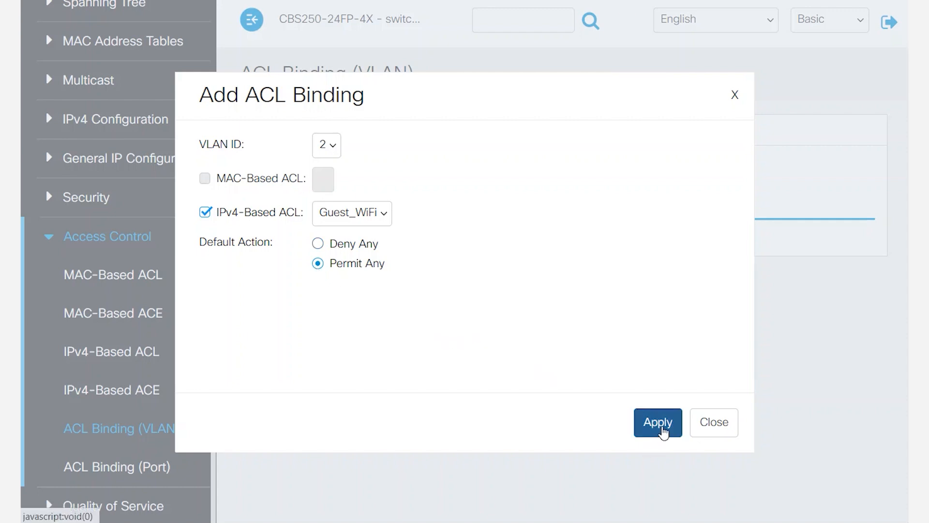
left_click(664, 430)
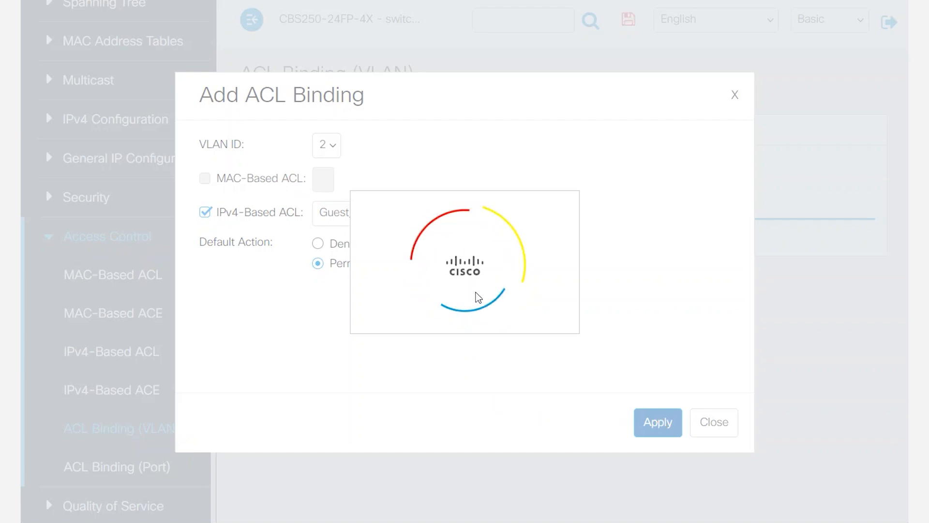
Step: Switch to Command Prompt and ping 192.168.89.138 to test access to the blocked network
key("alt+Tab")
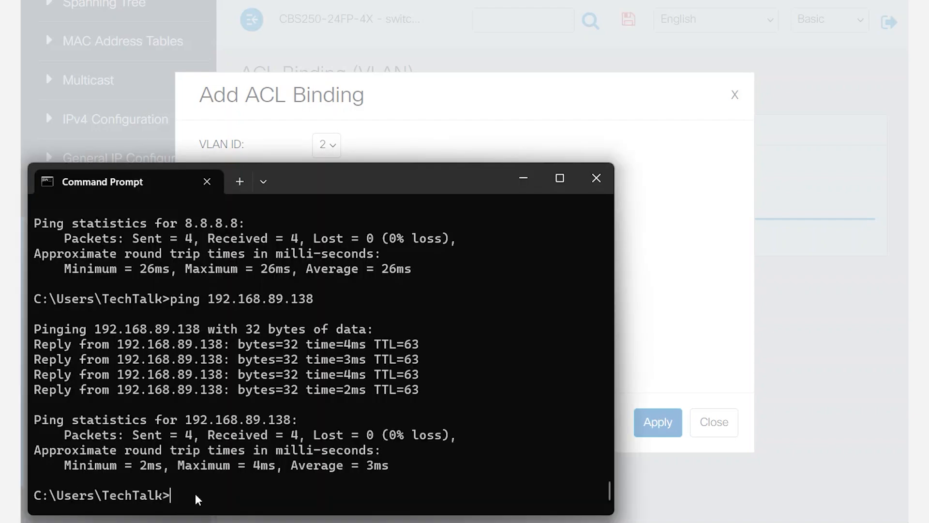
key("Up")
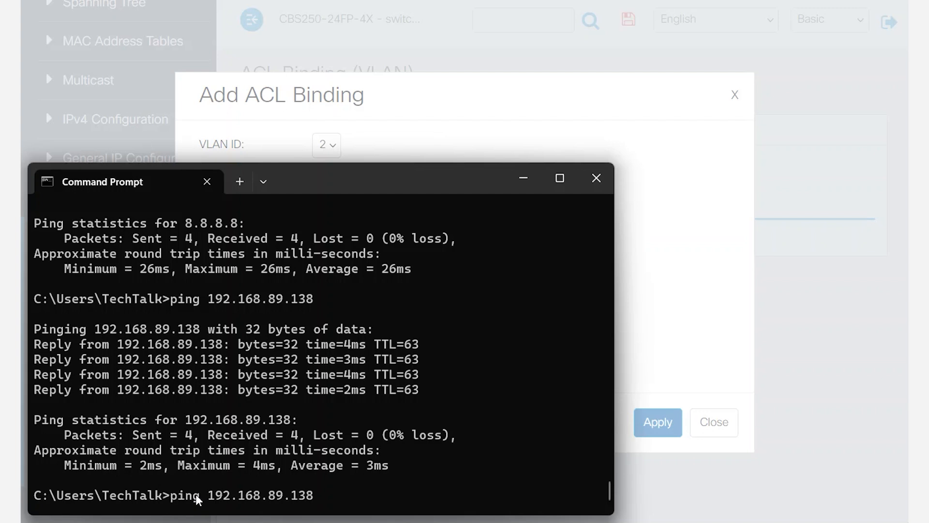
key("Return")
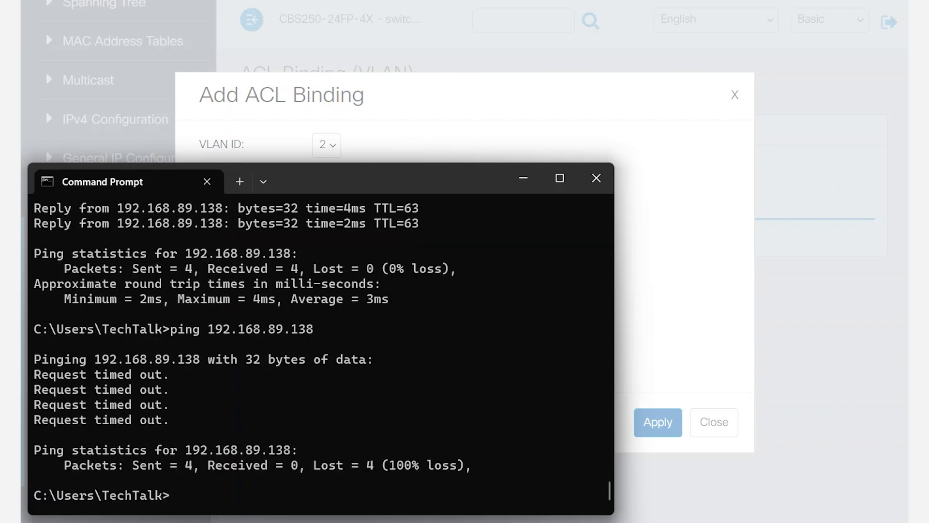
Step: Ping 8.8.8.8 to test internet connectivity
key("Up")
key("BackSpace")
key("BackSpace")
key("BackSpace")
key("BackSpace")
key("BackSpace")
key("BackSpace")
key("BackSpace")
key("BackSpace")
key("BackSpace")
key("BackSpace")
key("BackSpace")
key("BackSpace")
key("BackSpace")
key("BackSpace")
type("8.8.8.8")
key("Return")
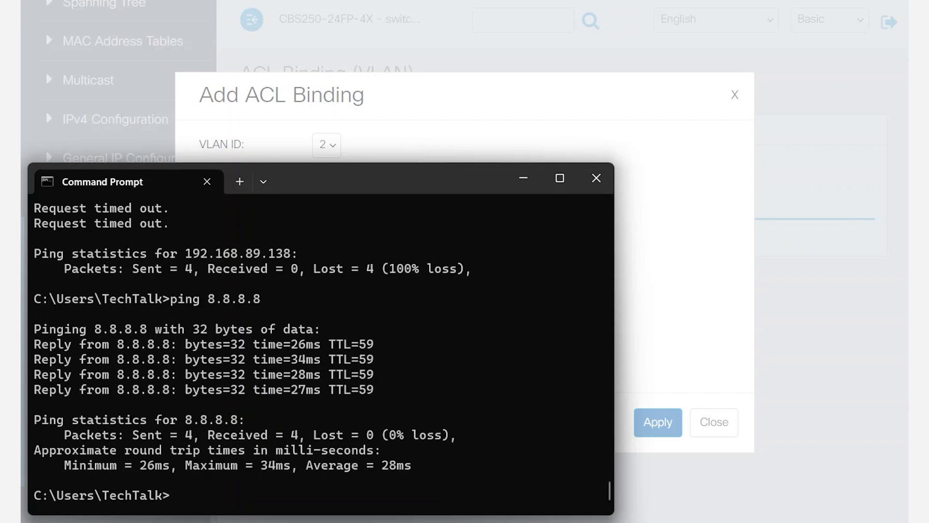